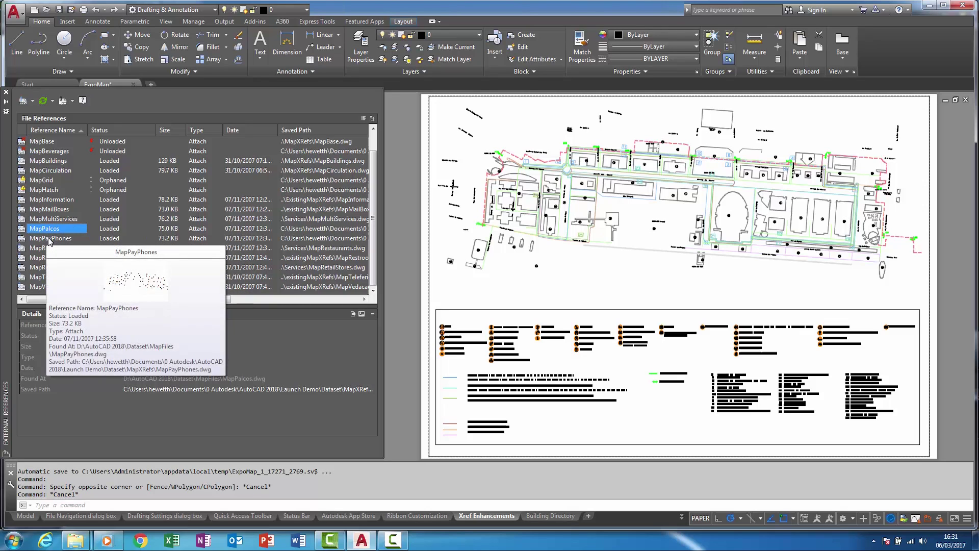
# Step: Change the saved paths of the MapPalcos and MapPayPhones xrefs to relative
pyautogui.keyDown('shift'); pyautogui.click(48, 238); pyautogui.keyUp('shift')
pyautogui.rightClick(50, 239)
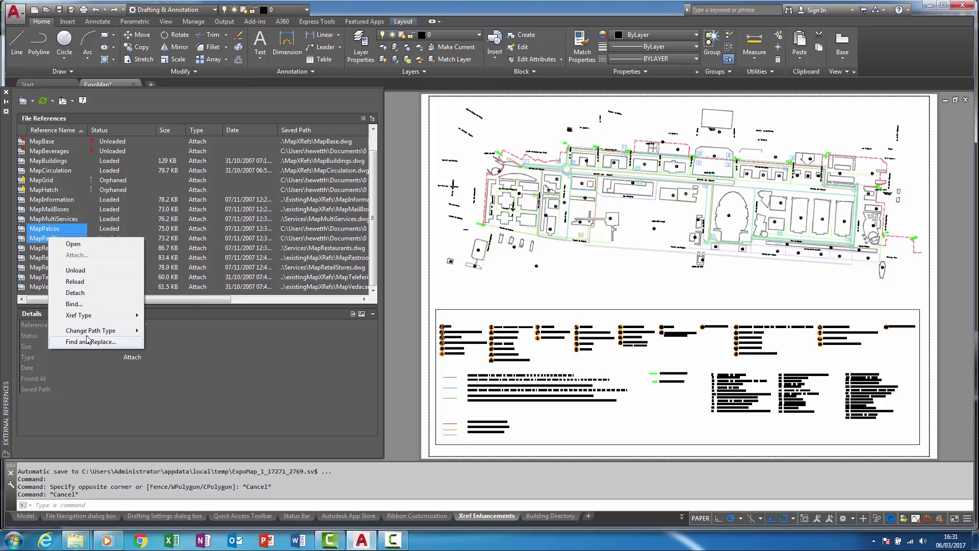
pyautogui.moveTo(89, 334)
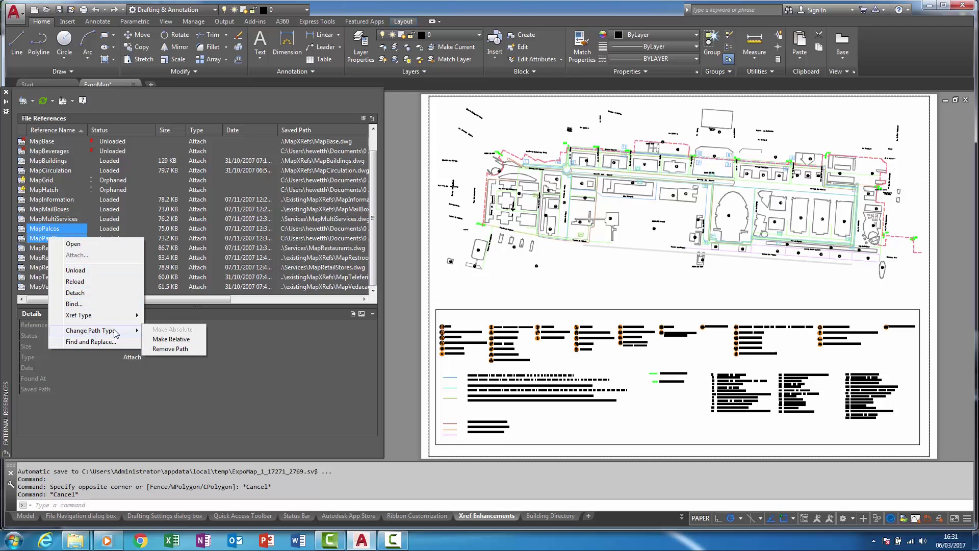
pyautogui.click(163, 340)
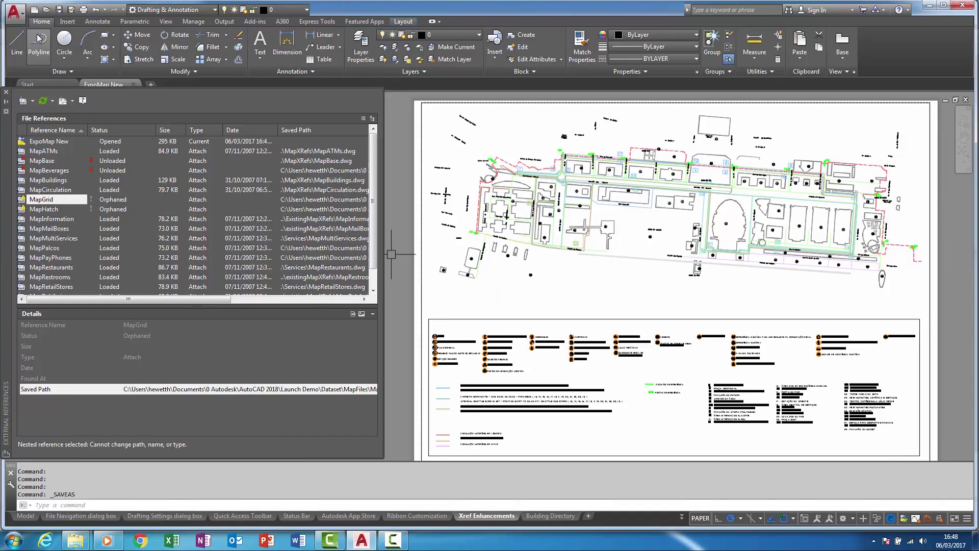
# Step: Save ExpoMap New into the AutoCAD 2018 folder and update the xref relative paths
pyautogui.click(21, 18)
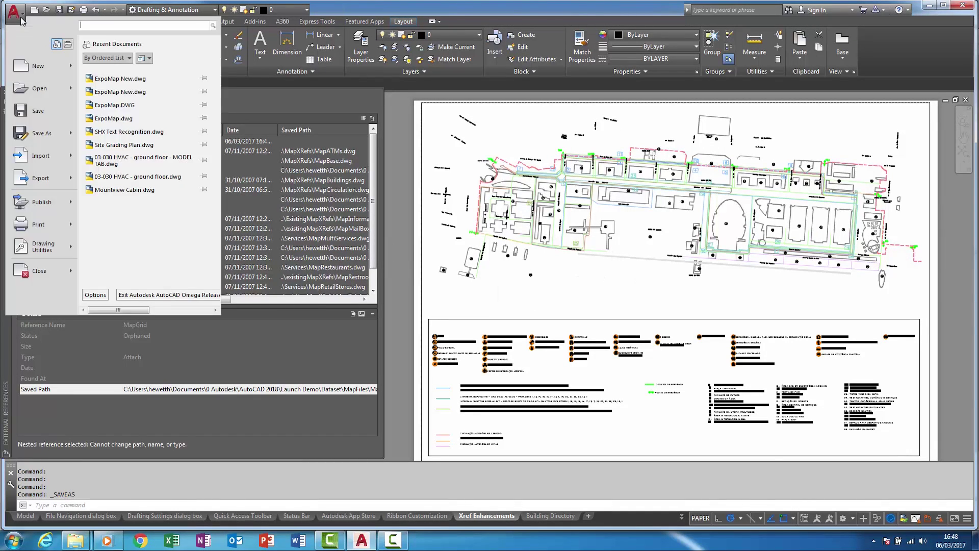
pyautogui.click(40, 134)
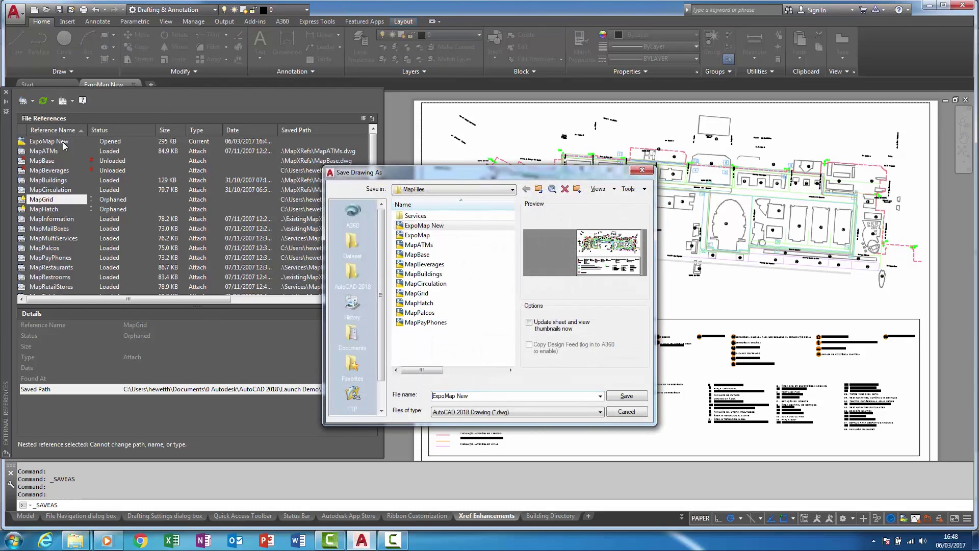
pyautogui.click(472, 190)
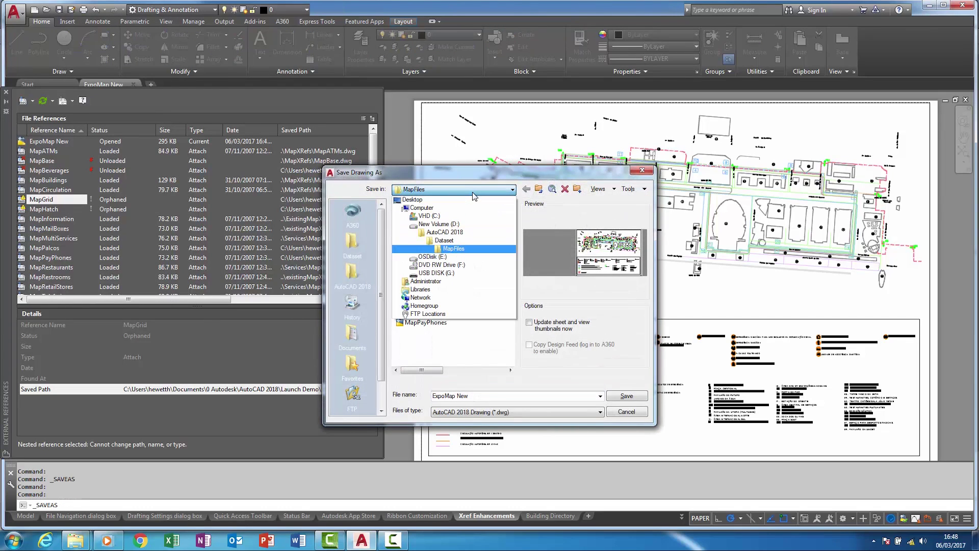
pyautogui.click(465, 230)
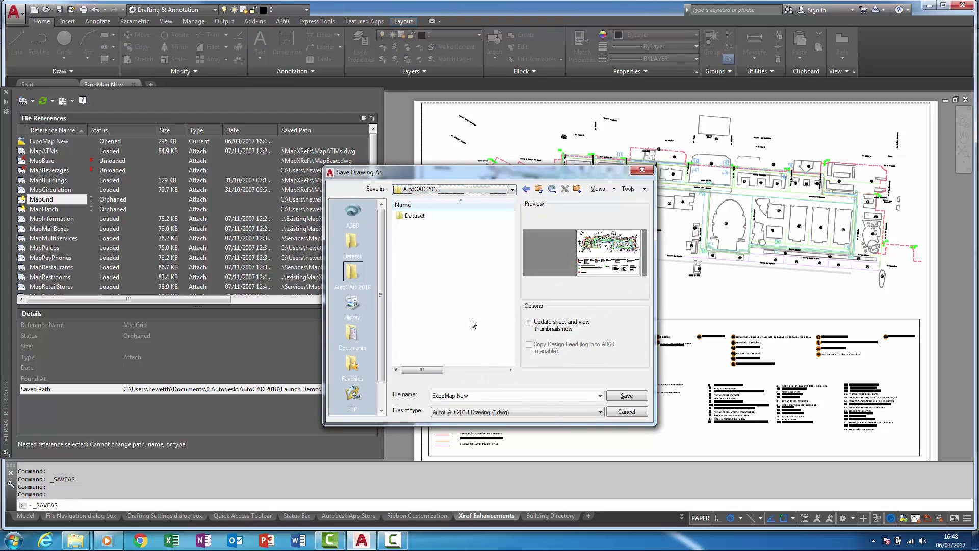
pyautogui.click(626, 397)
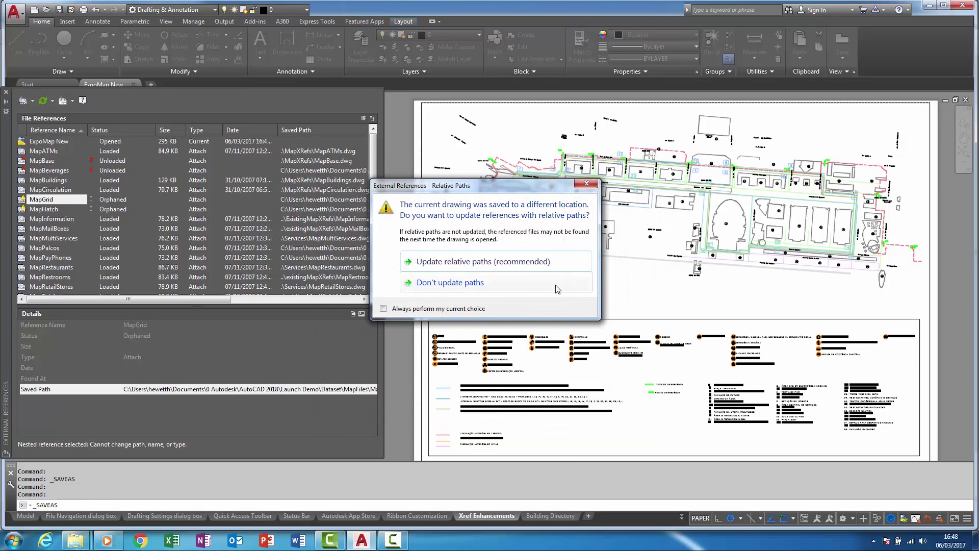
pyautogui.click(470, 262)
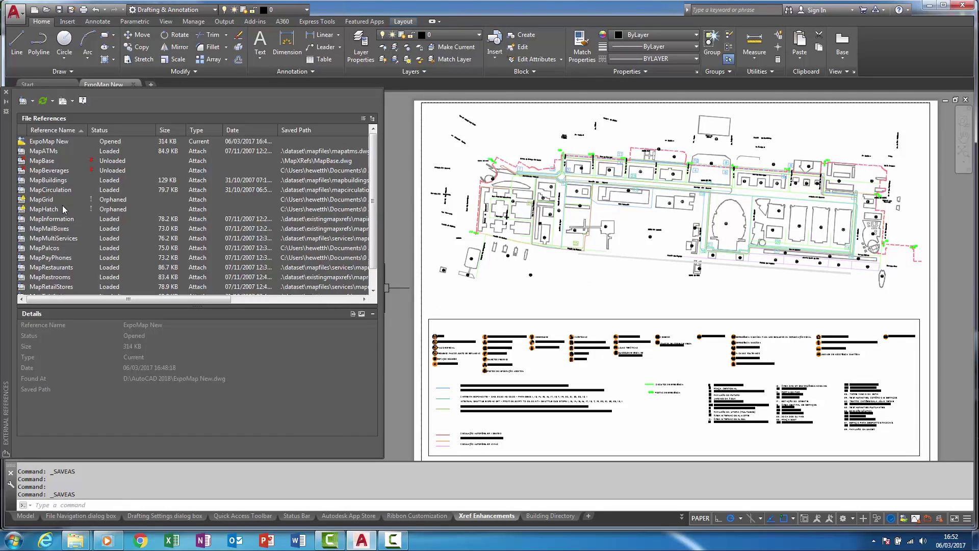
pyautogui.moveTo(75, 204)
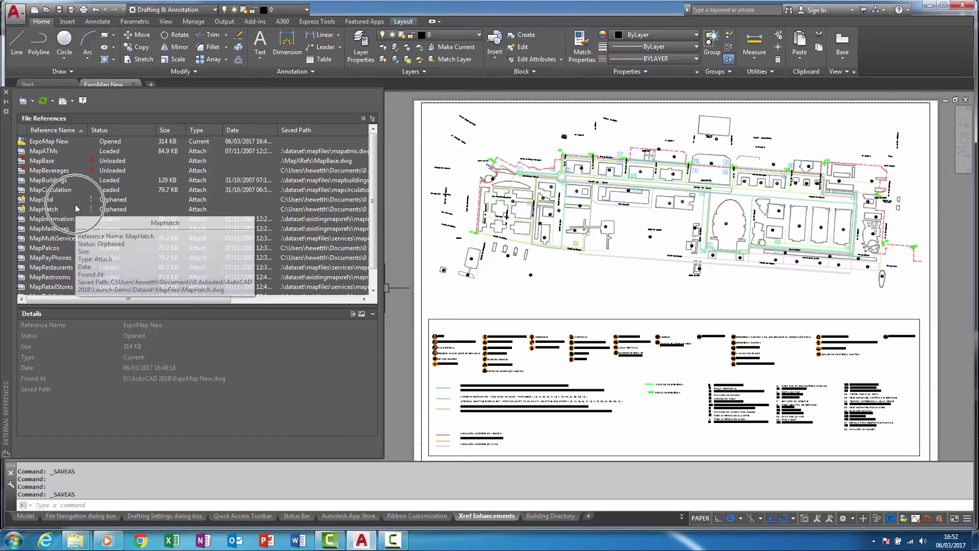
pyautogui.click(349, 356)
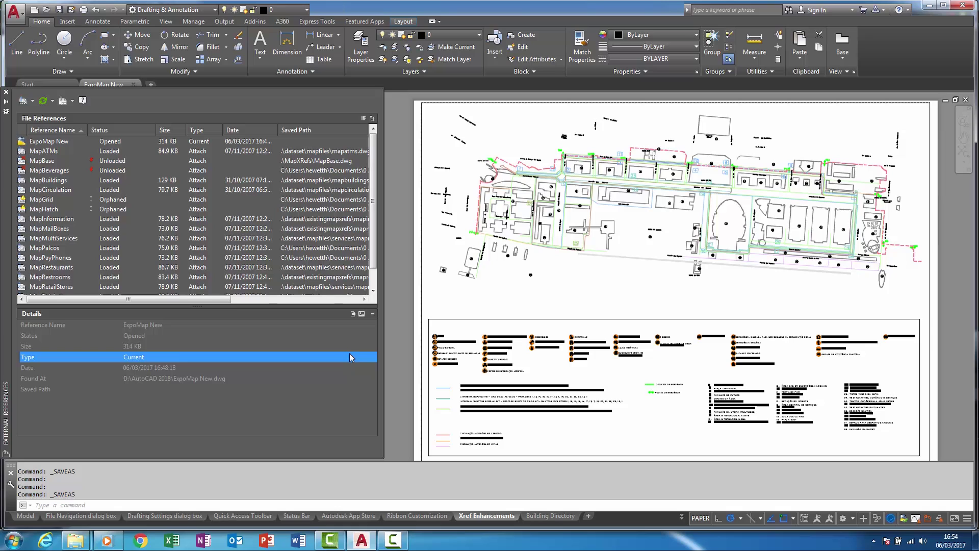
pyautogui.click(373, 118)
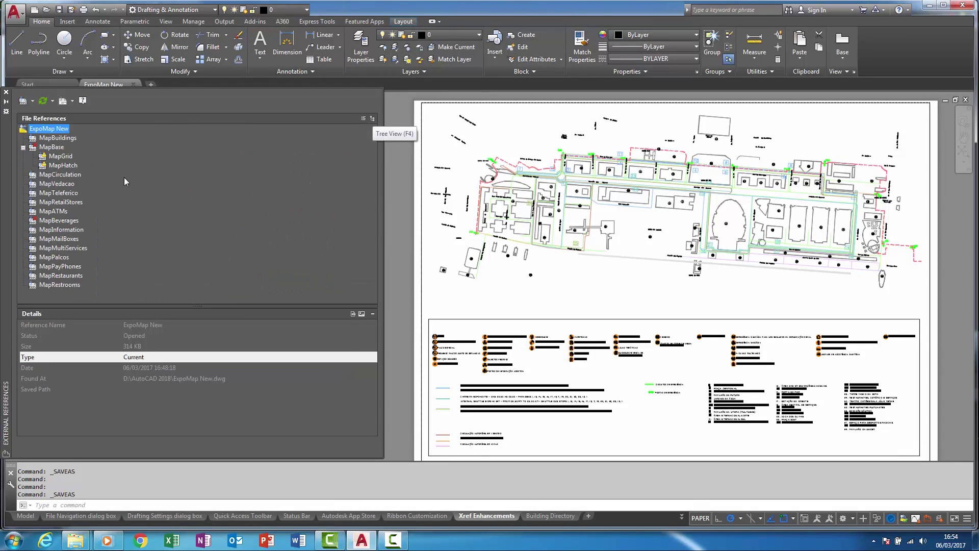
pyautogui.click(98, 163)
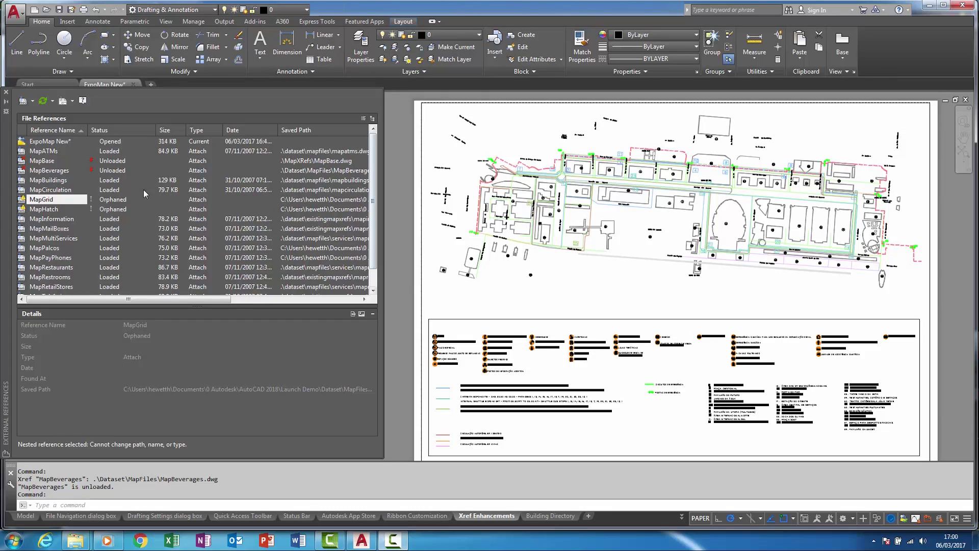
pyautogui.click(56, 172)
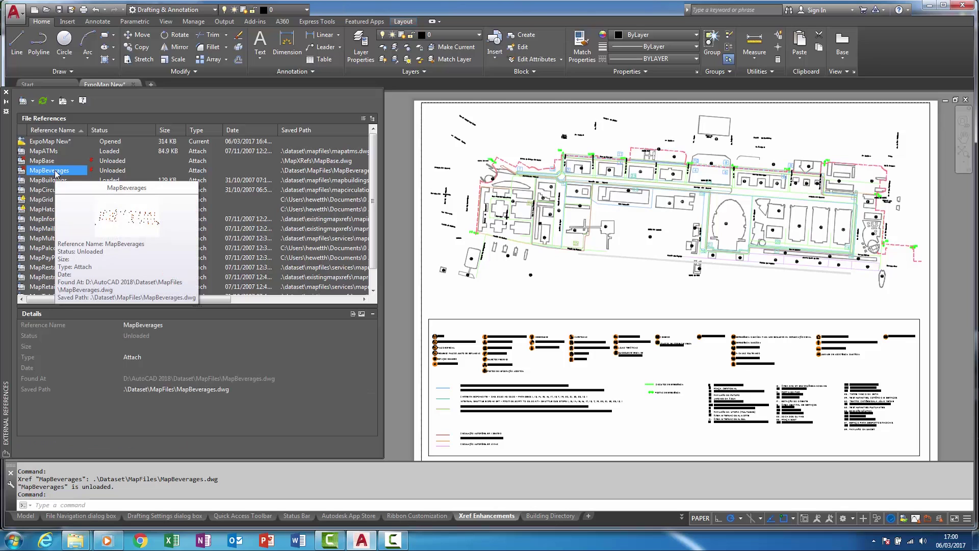
pyautogui.rightClick(56, 174)
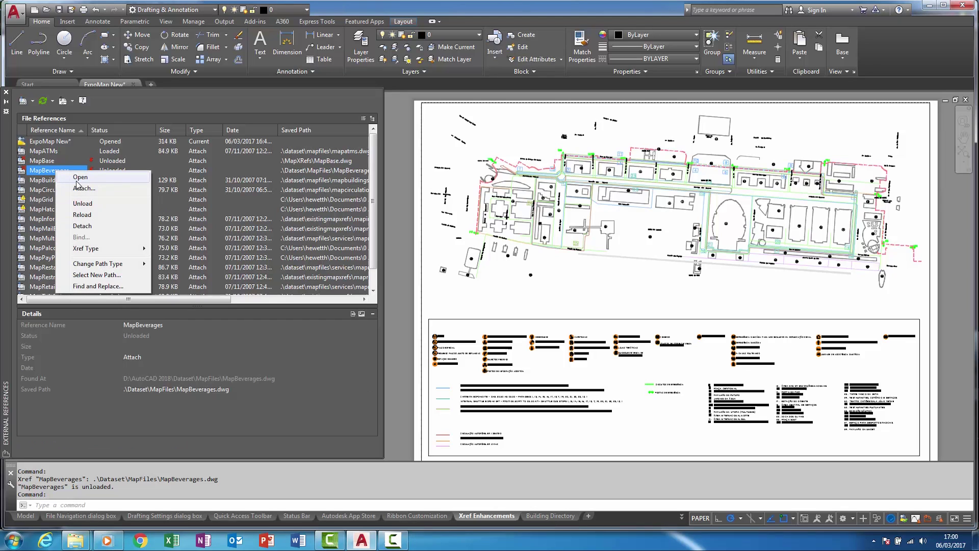
pyautogui.click(79, 177)
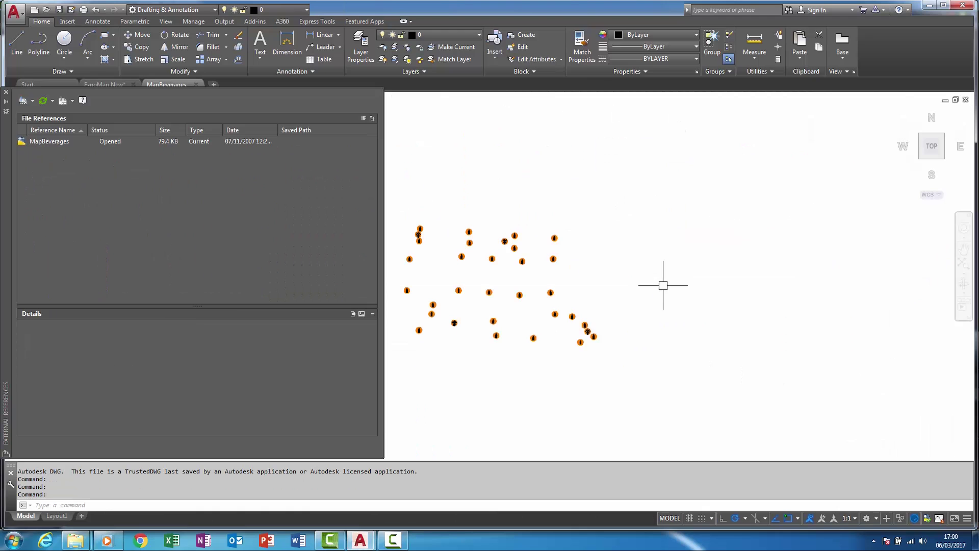
pyautogui.click(965, 99)
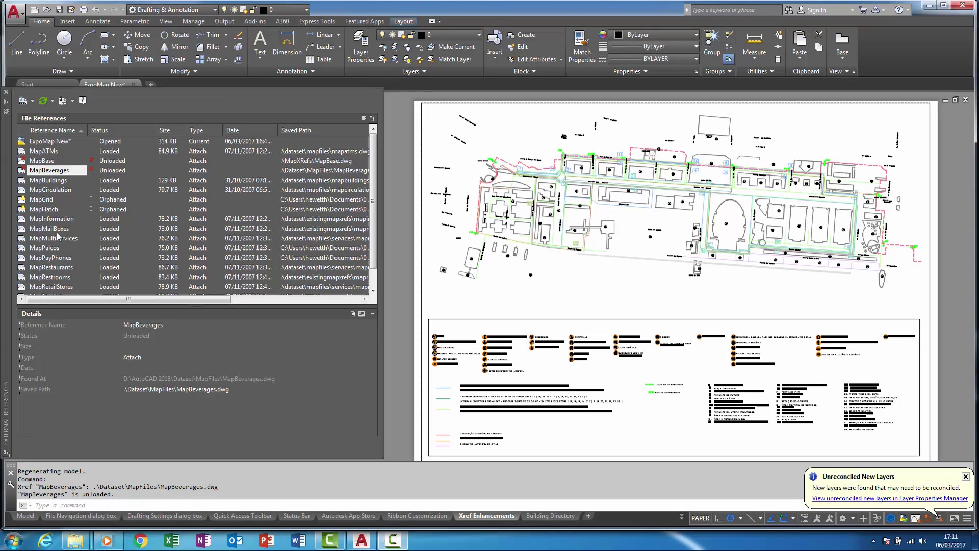
# Step: Remove the Map prefix from the MapBeverages xref name in the palette, leaving Beverages
pyautogui.click(70, 171)
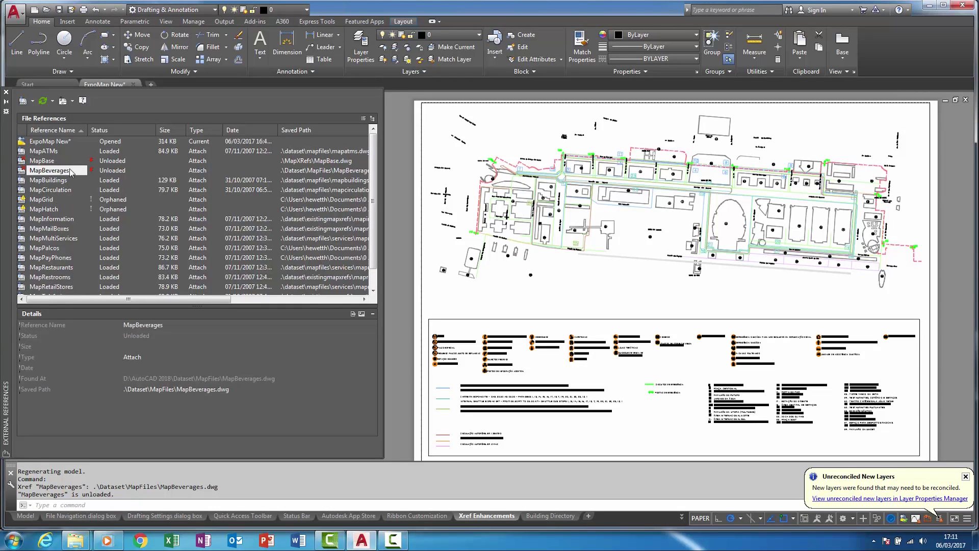
pyautogui.click(71, 171)
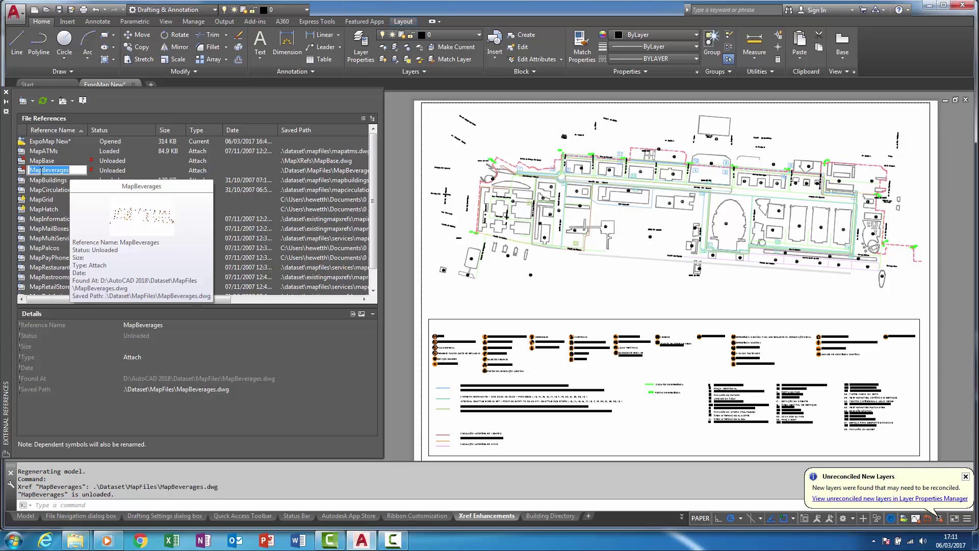
pyautogui.moveTo(41, 171); pyautogui.dragTo(30, 171)
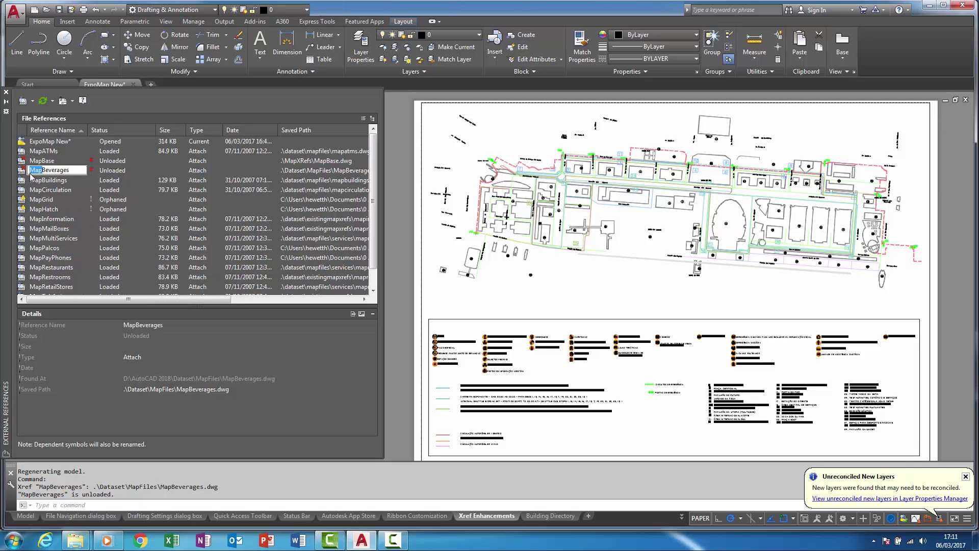
pyautogui.press('BackSpace')
pyautogui.press('Return')
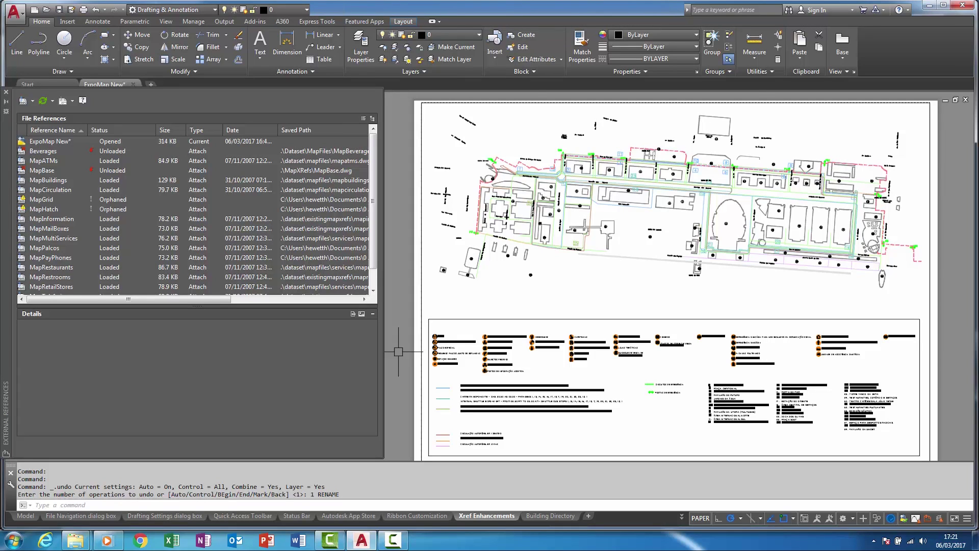
# Step: Use the RENAME dialog to rename the MapBuildings block to Buildings
pyautogui.write('RENAm')
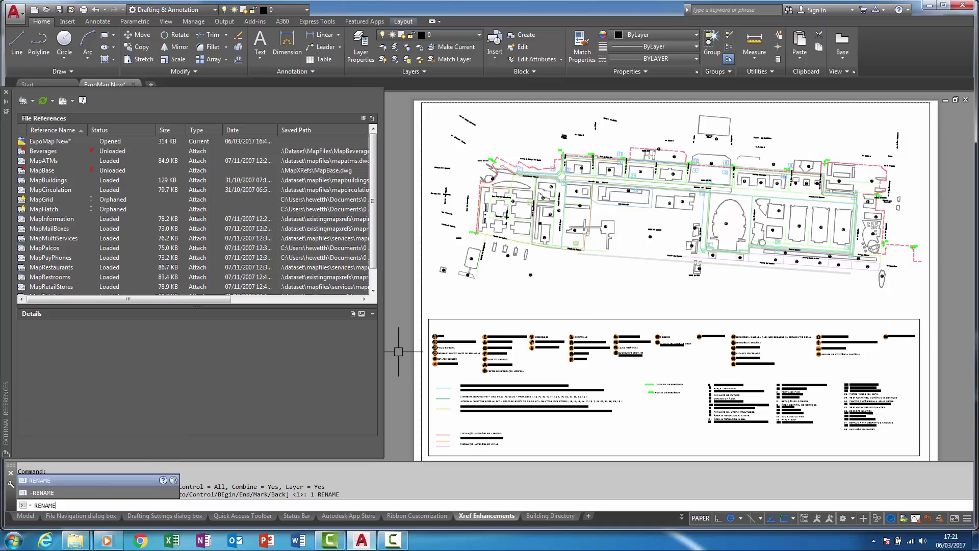
pyautogui.press('Return')
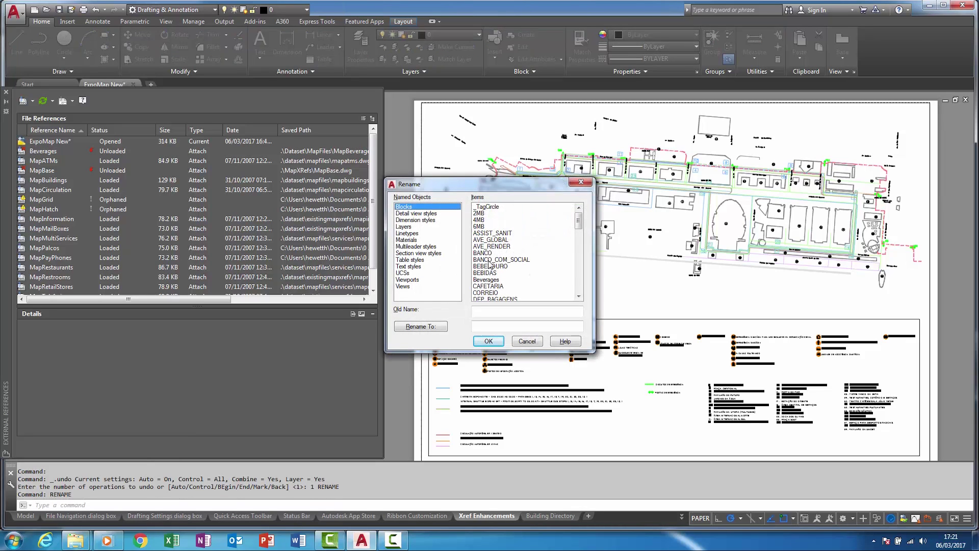
pyautogui.moveTo(579, 224); pyautogui.dragTo(589, 257)
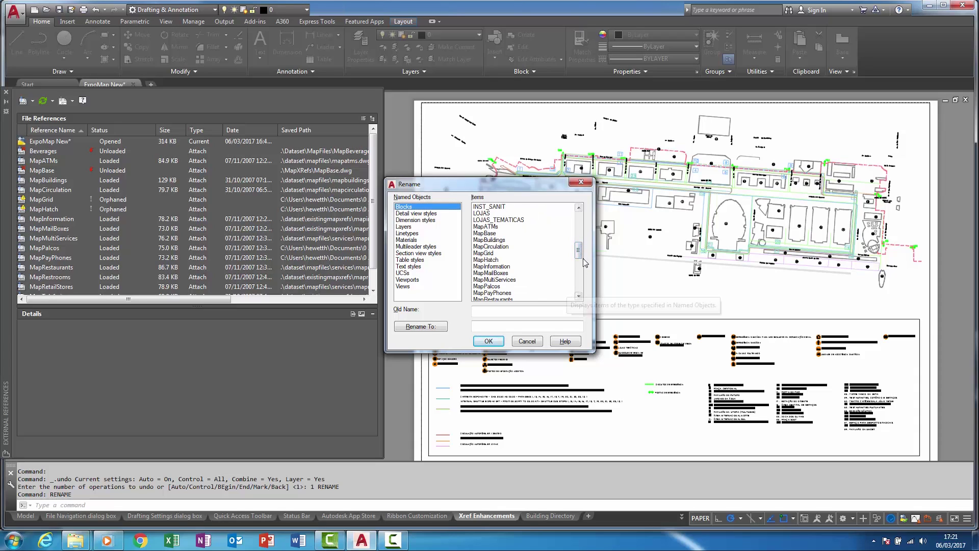
pyautogui.click(501, 240)
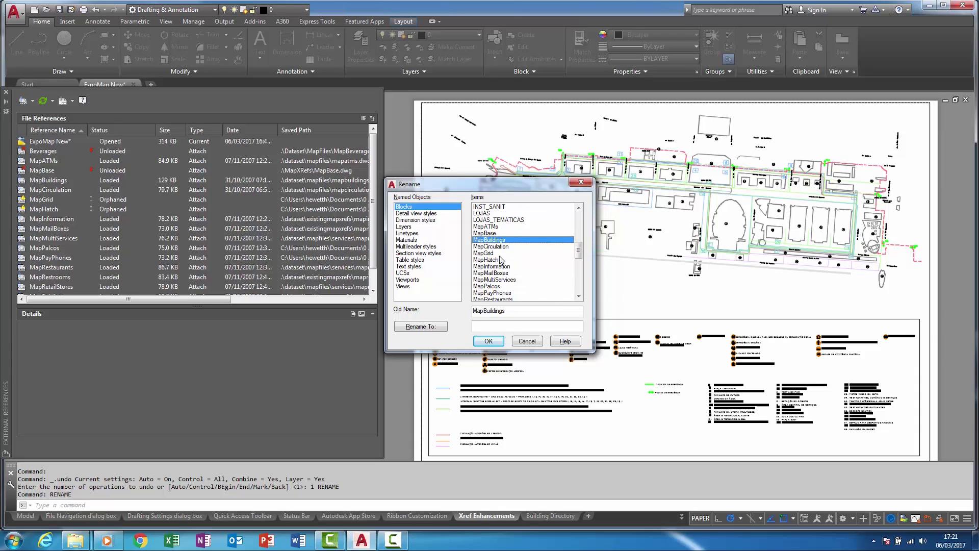
pyautogui.click(482, 323)
pyautogui.write('Buil')
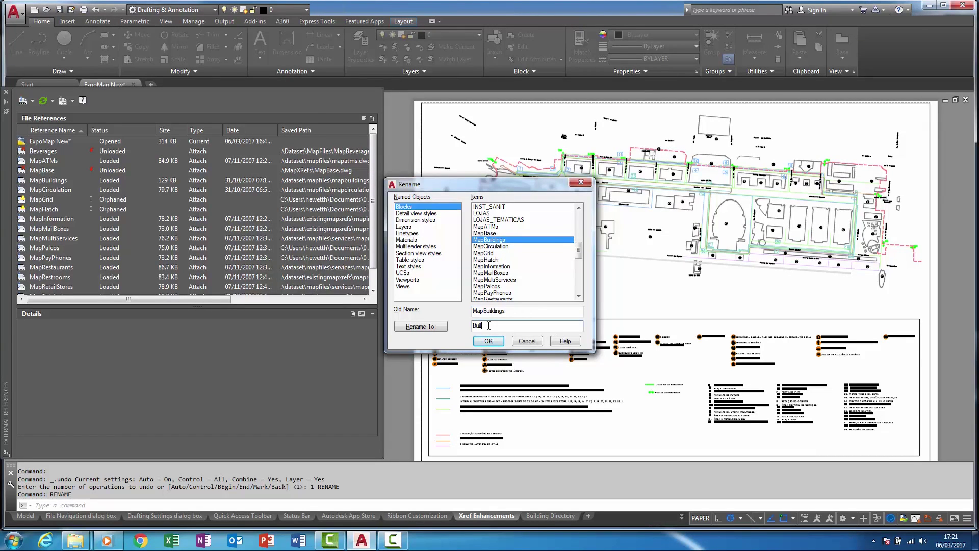
pyautogui.write('dings')
pyautogui.click(423, 327)
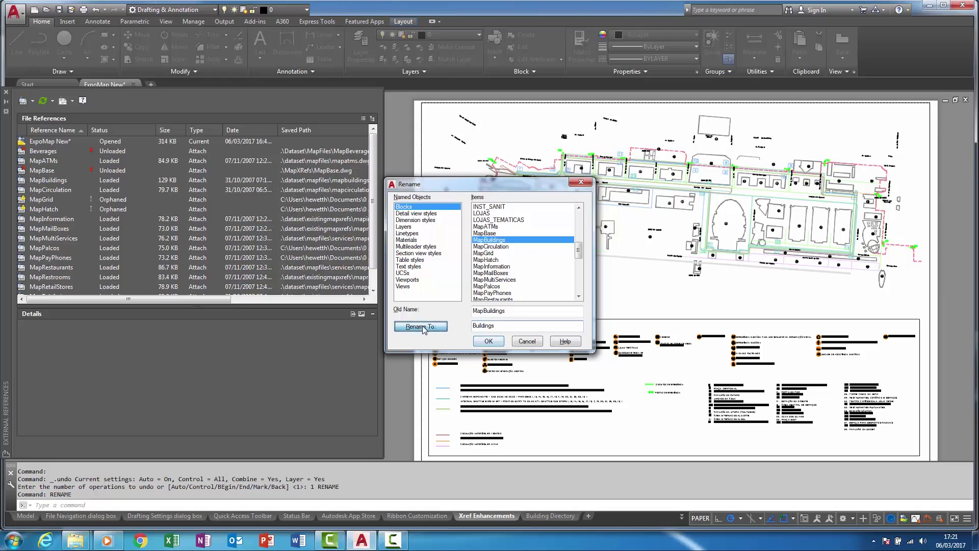
pyautogui.click(487, 342)
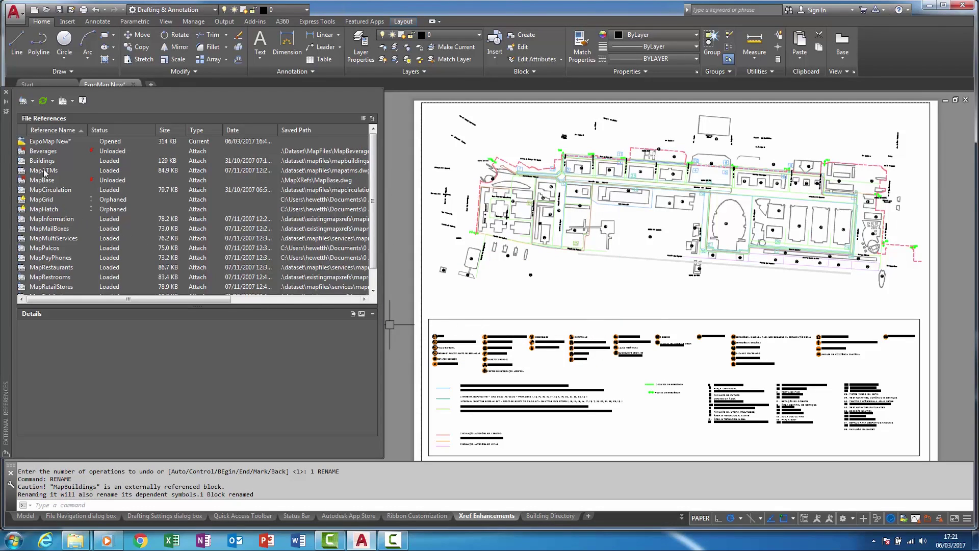
pyautogui.moveTo(51, 164)
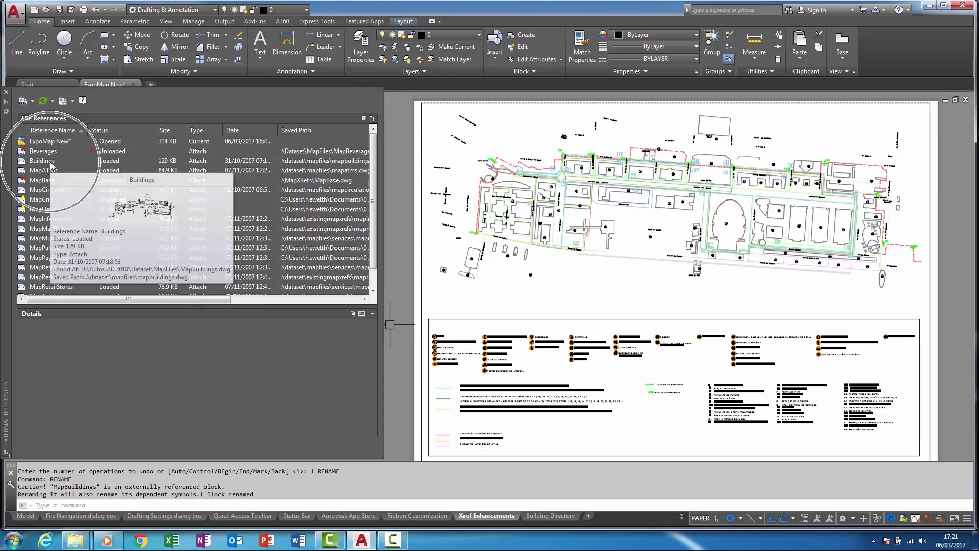